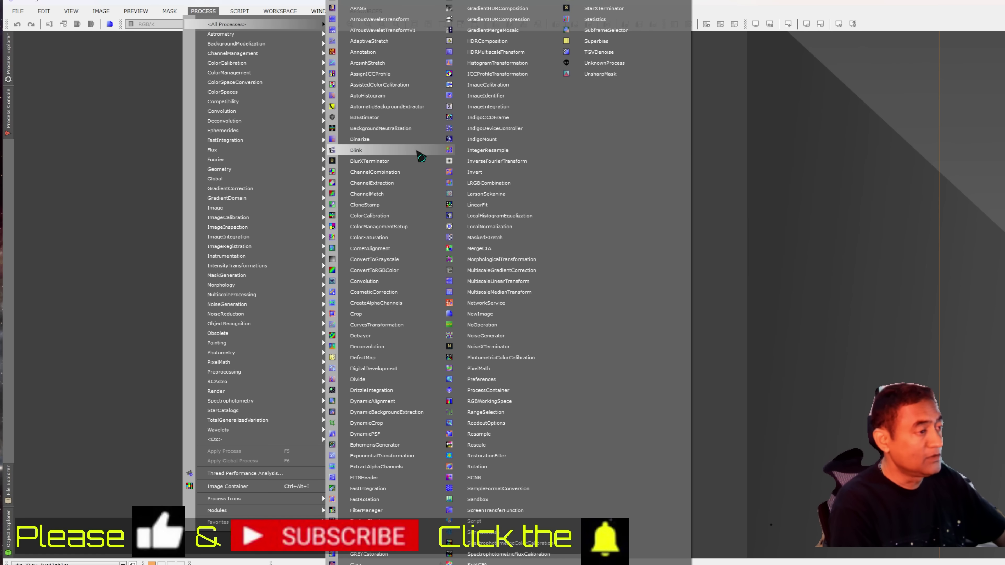
Open Blink with the raw 3I-ATLAS frames and examine the comet's core up close.
left_click(417, 153)
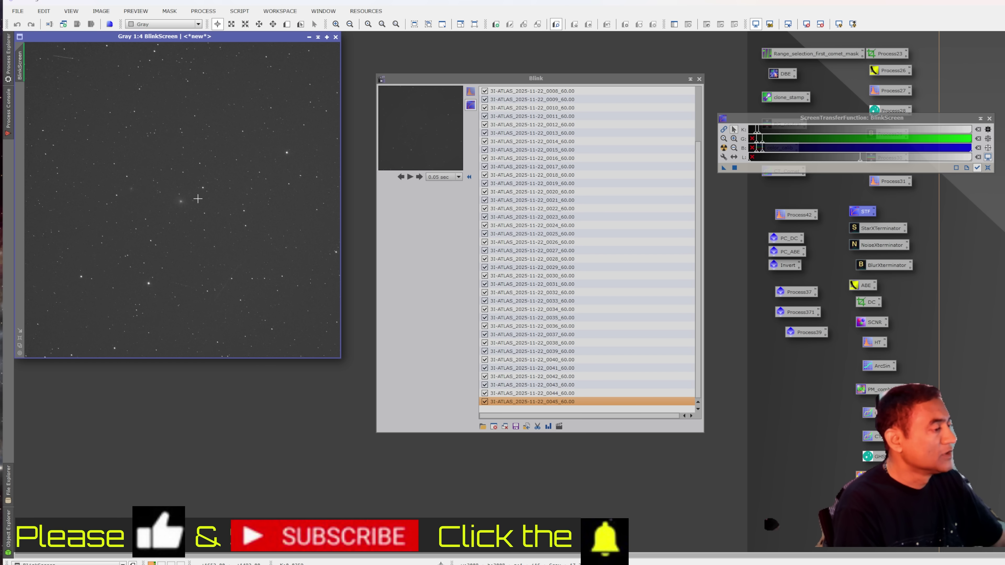
scroll(166, 219, "up", 4)
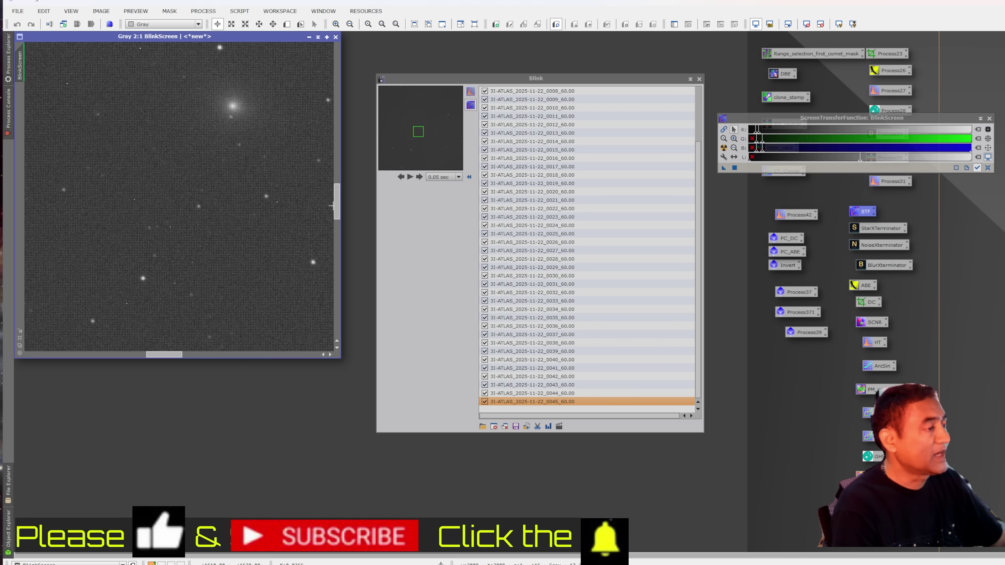
scroll(341, 209, "up", 3)
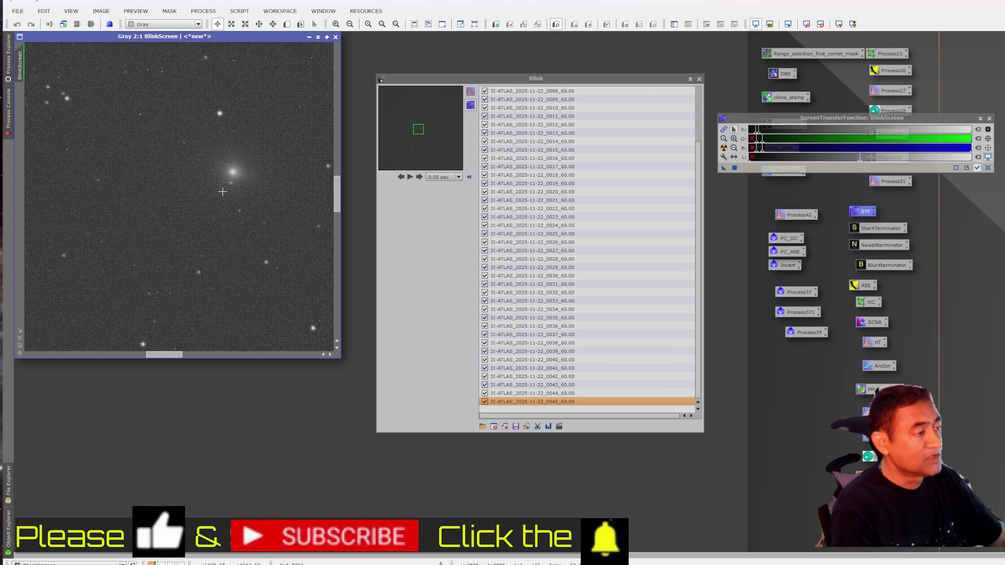
scroll(267, 172, "up", 1)
scroll(267, 171, "up", 1)
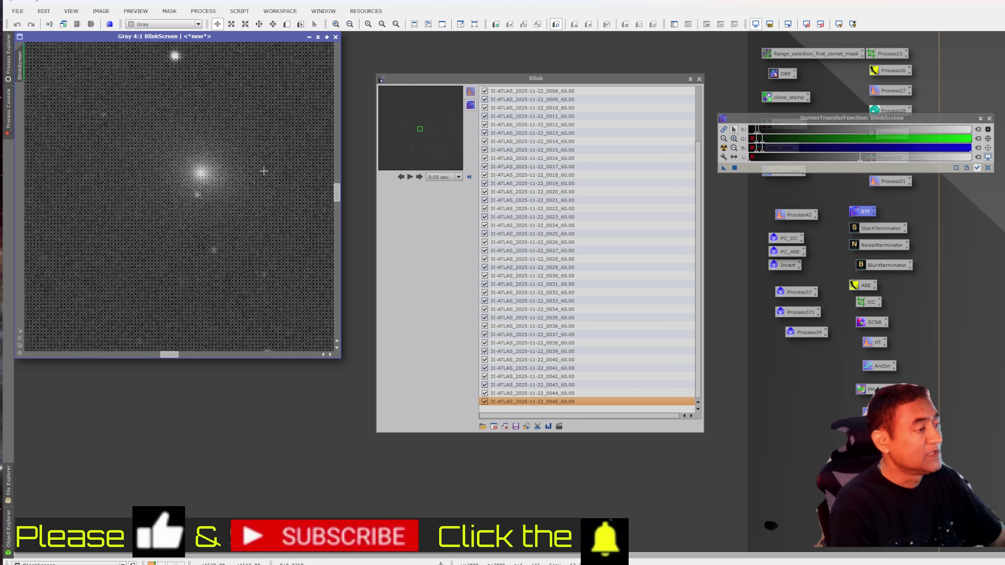
scroll(262, 169, "down", 1)
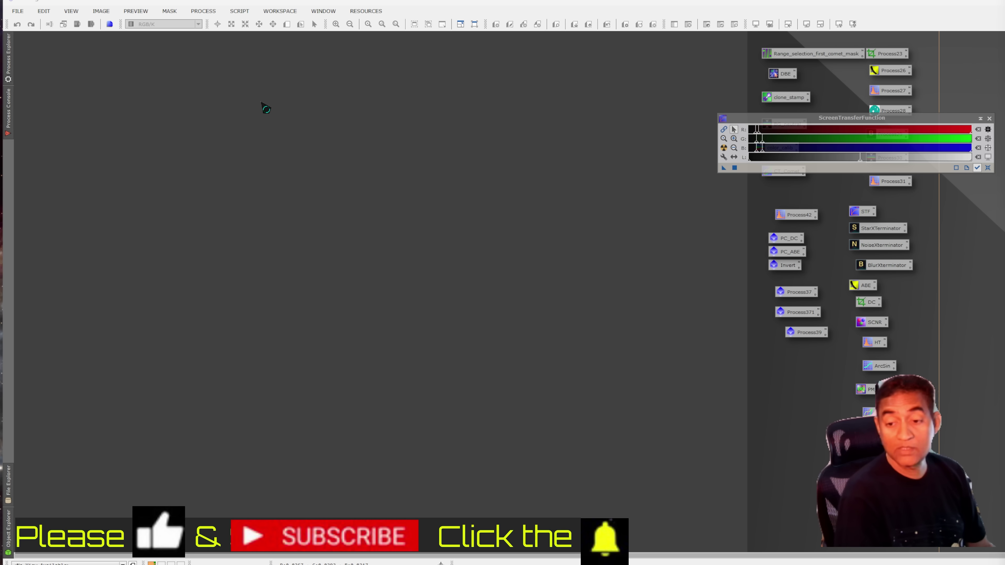
Reopen Blink and close all loaded raw 3I-ATLAS frames to empty its image list.
left_click(216, 12)
mouse_move(229, 24)
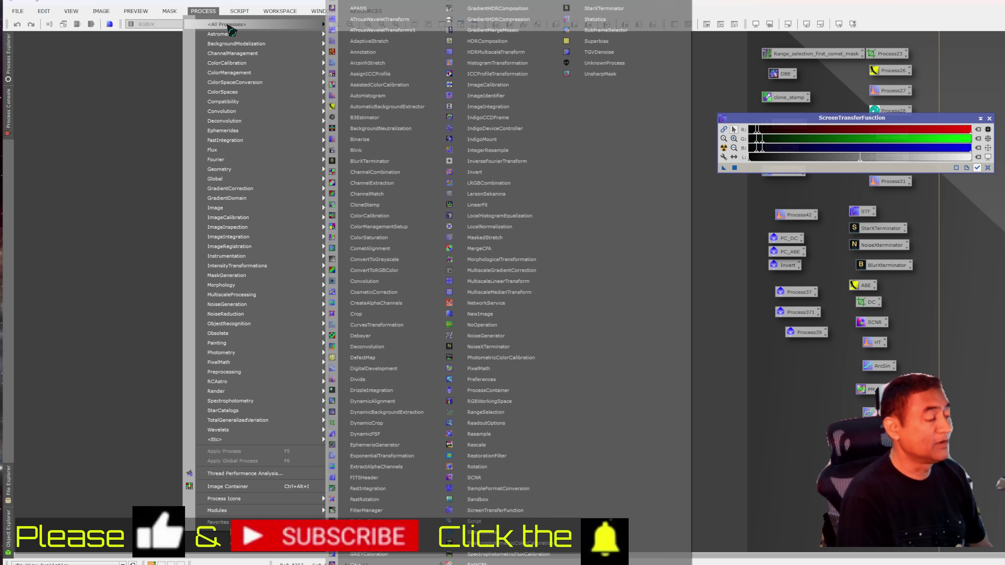
left_click(380, 151)
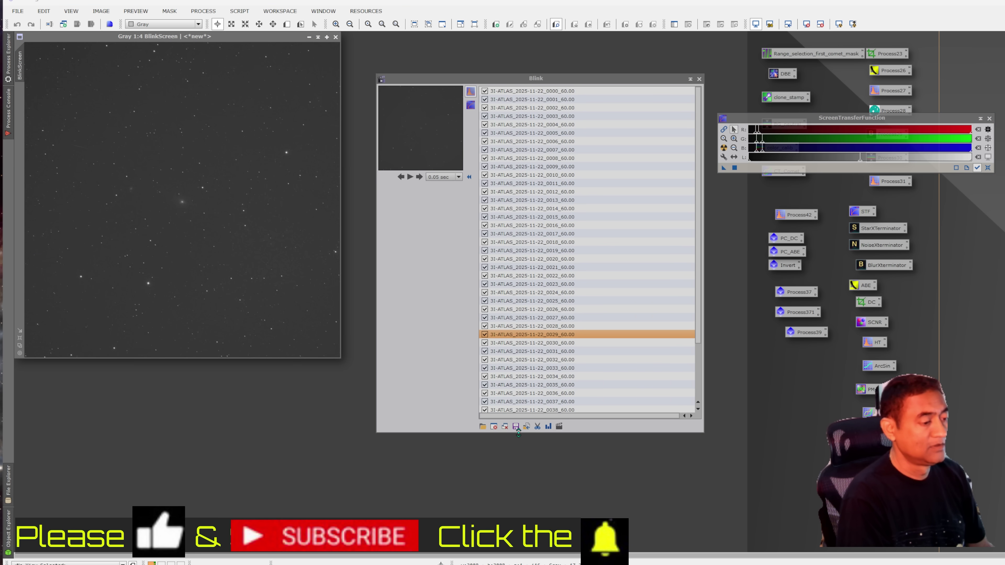
left_click(494, 427)
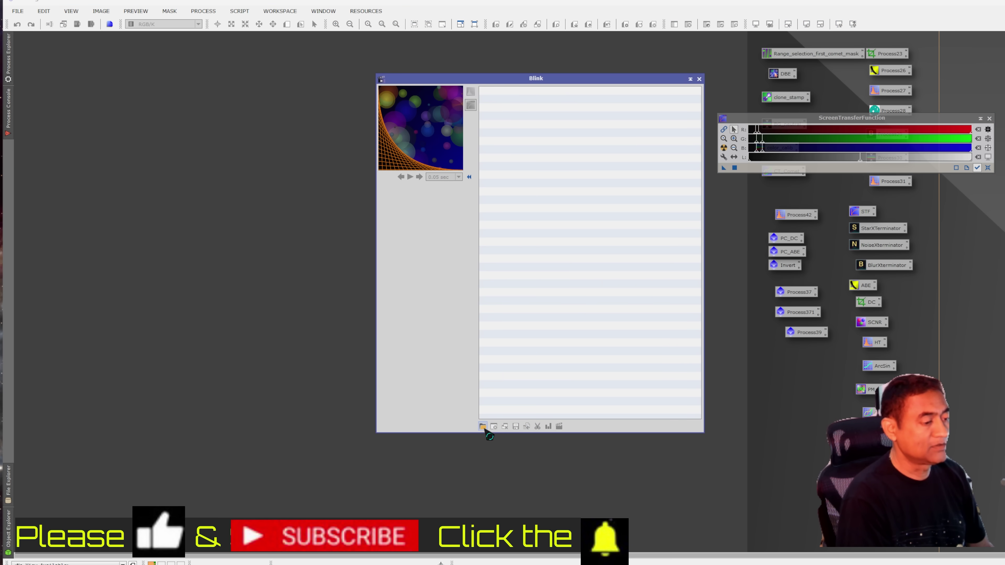
Load the registered 3I-ATLAS frames from the process folder of 2025-11-22 Comet 3i Atlas into Blink.
left_click(482, 426)
left_click(590, 99)
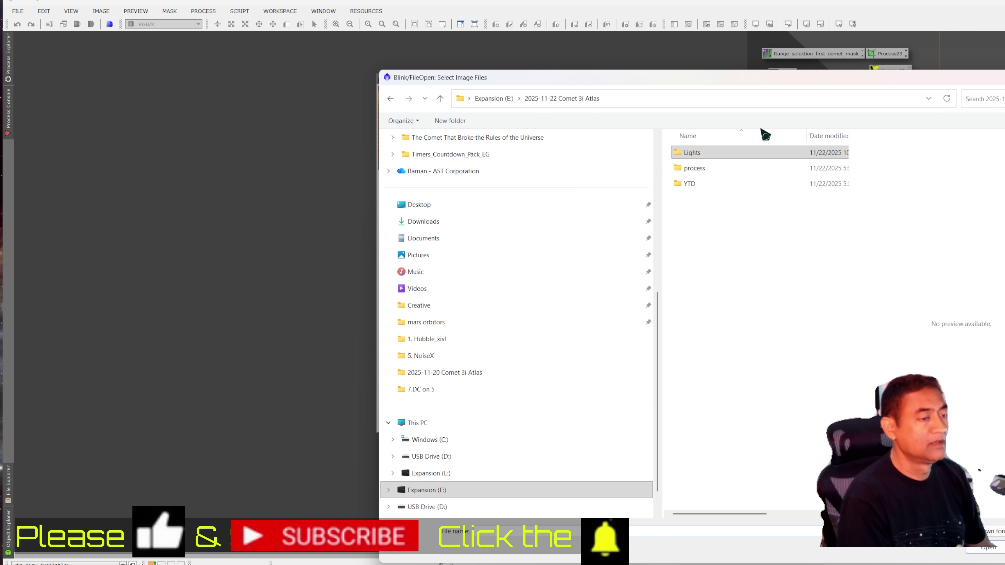
double_click(723, 169)
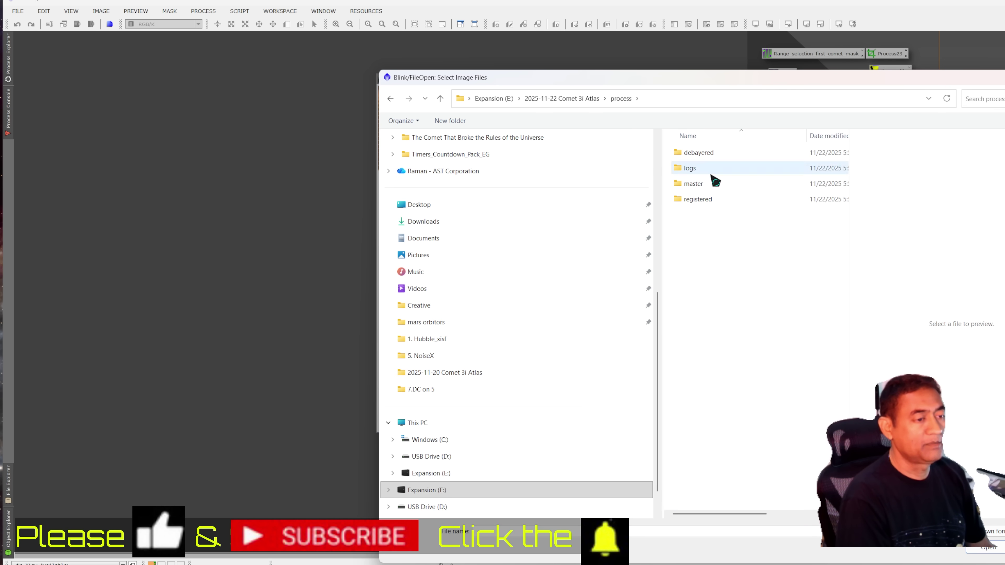
left_click(718, 156)
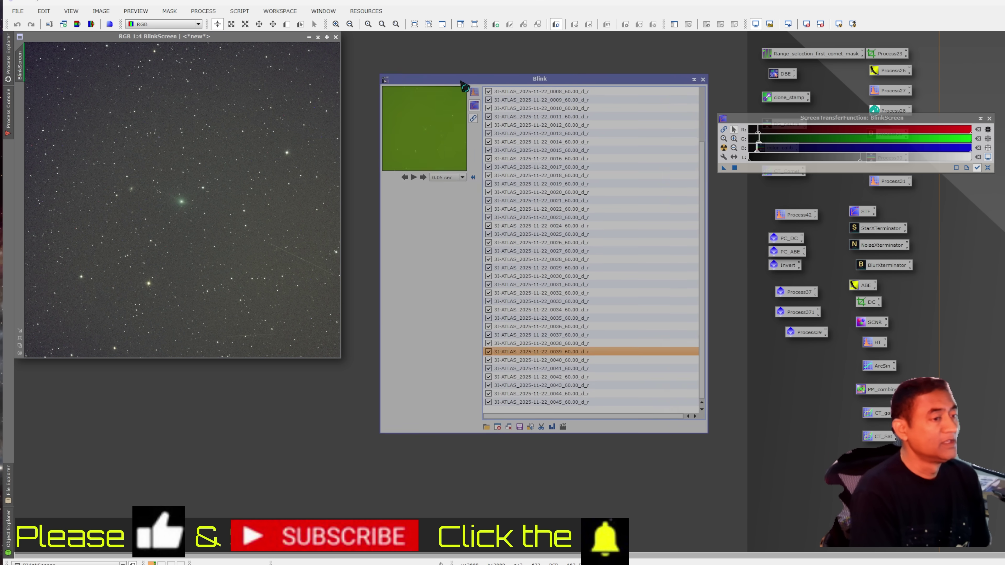
Move Blink aside, enlarge the BlinkScreen window, and examine the comet up close in the registered colour frames.
left_click_drag(462, 80, 779, 180)
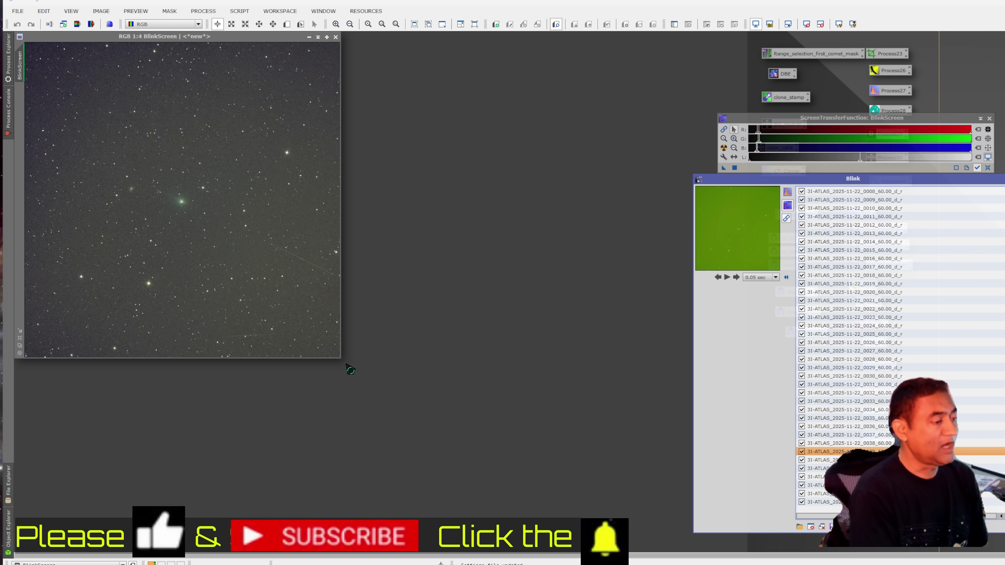
left_click_drag(339, 358, 580, 460)
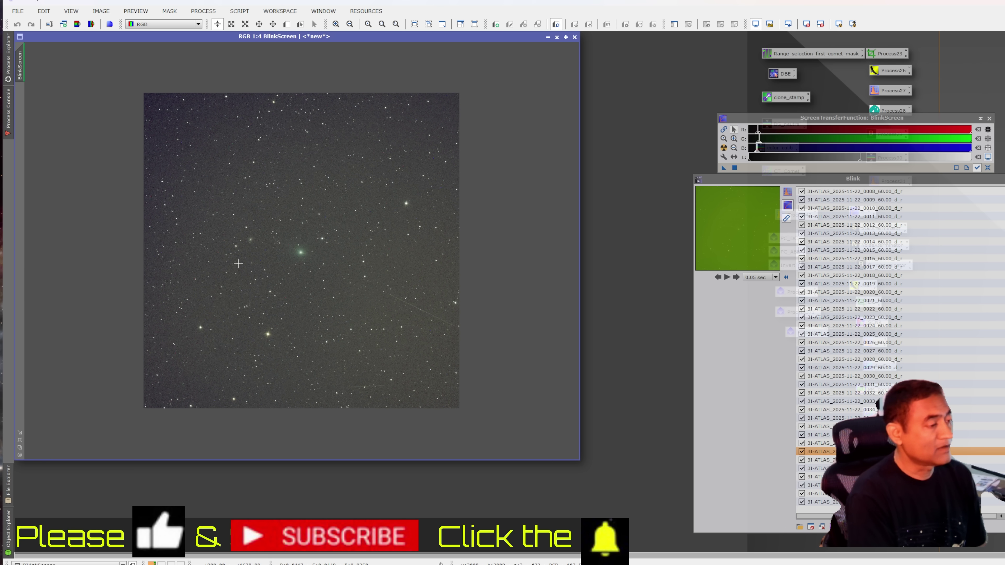
scroll(238, 263, "up", 1)
scroll(254, 258, "up", 2)
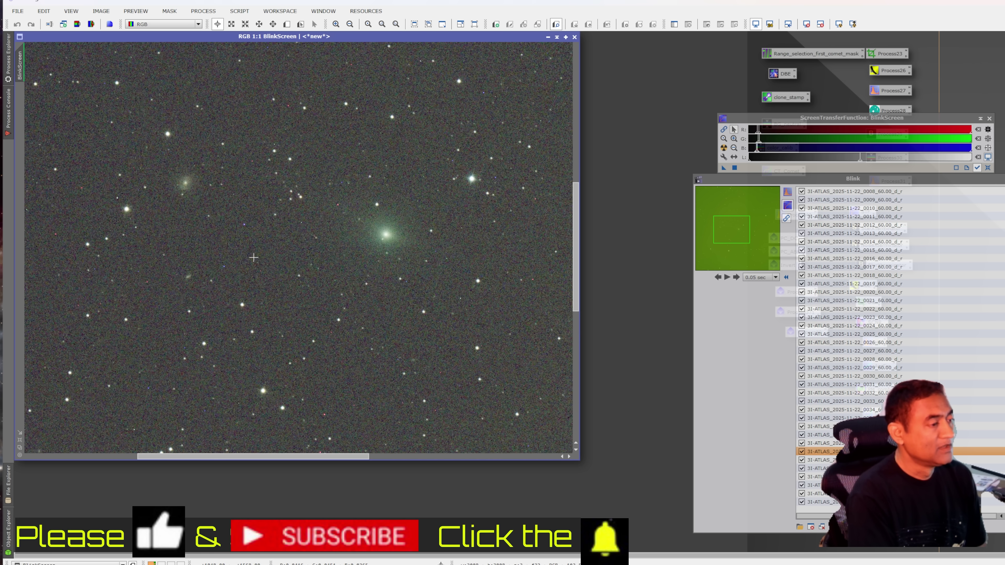
scroll(376, 257, "up", 1)
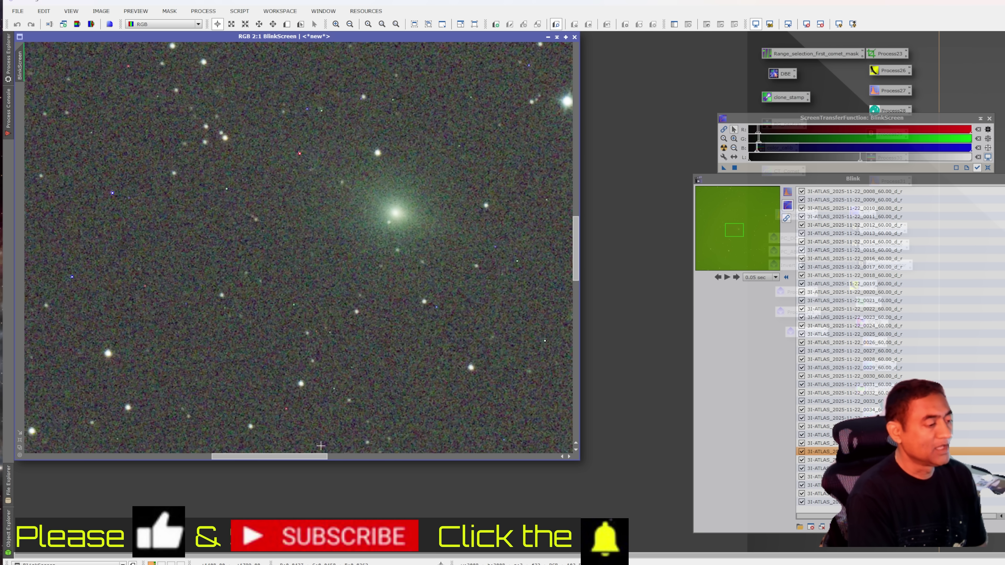
left_click_drag(312, 457, 330, 430)
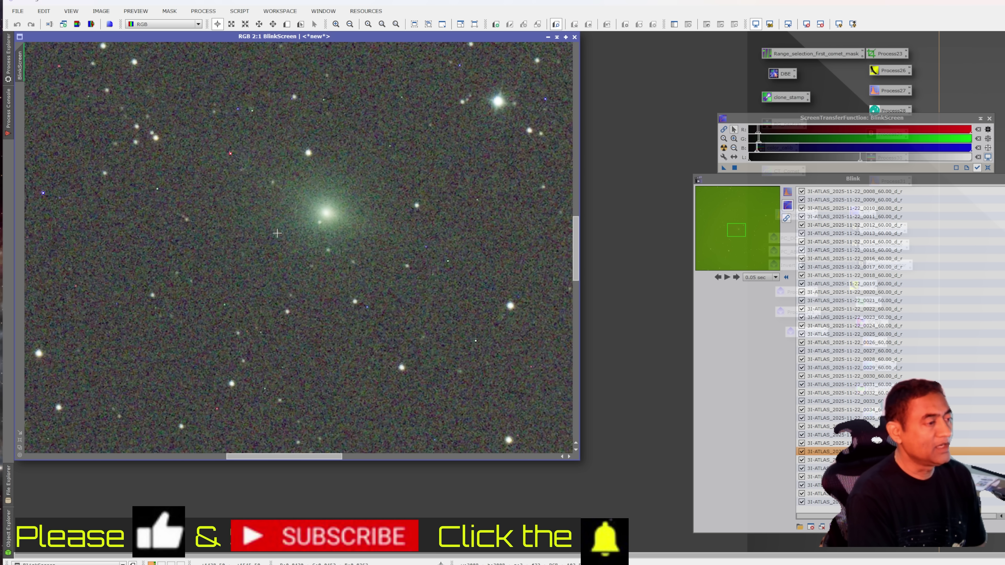
scroll(389, 242, "up", 1)
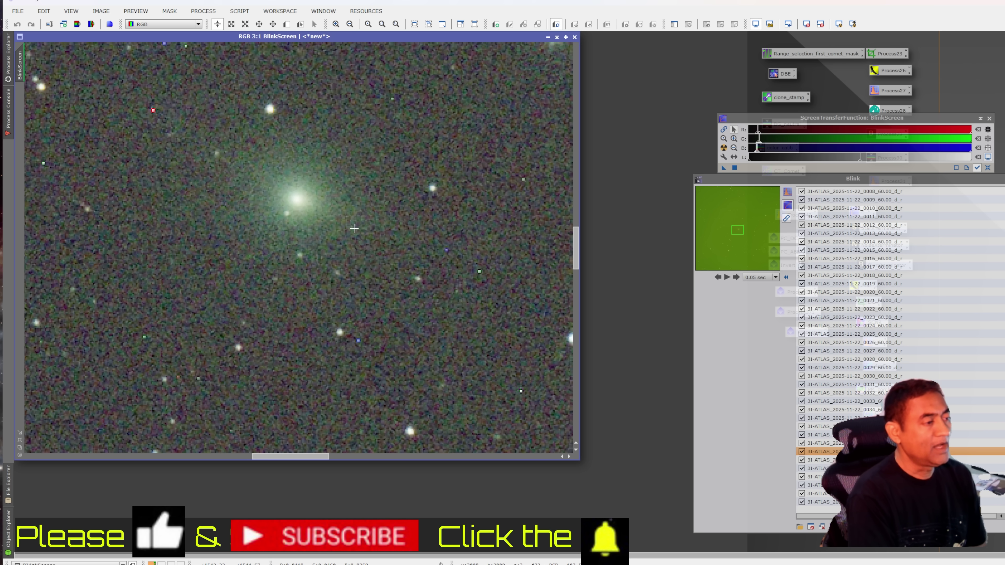
scroll(354, 228, "down", 2)
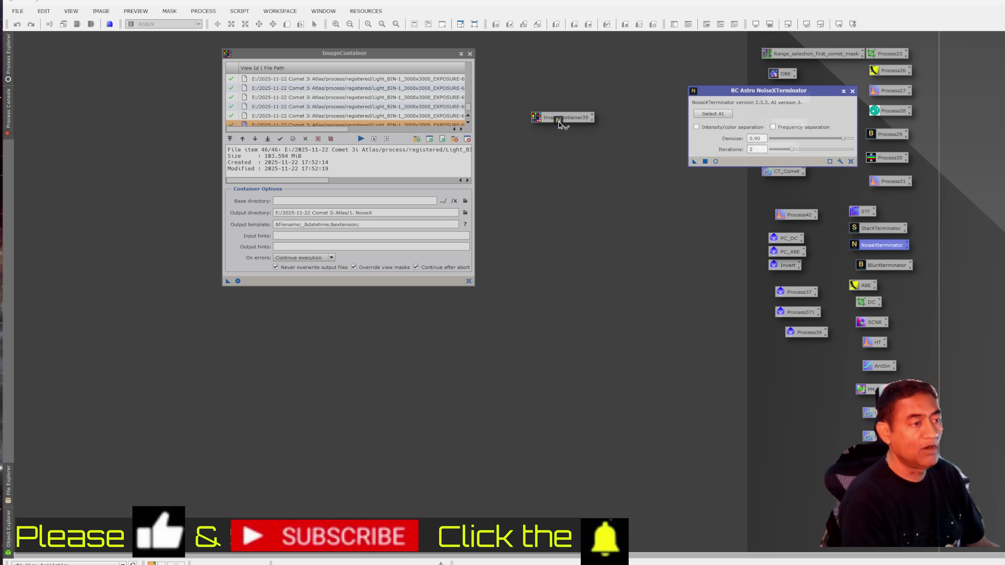
Run NoiseXTerminator with denoise 0.90 and 2 iterations on the registered frames in ImageContainer35.
left_click_drag(564, 129, 564, 130)
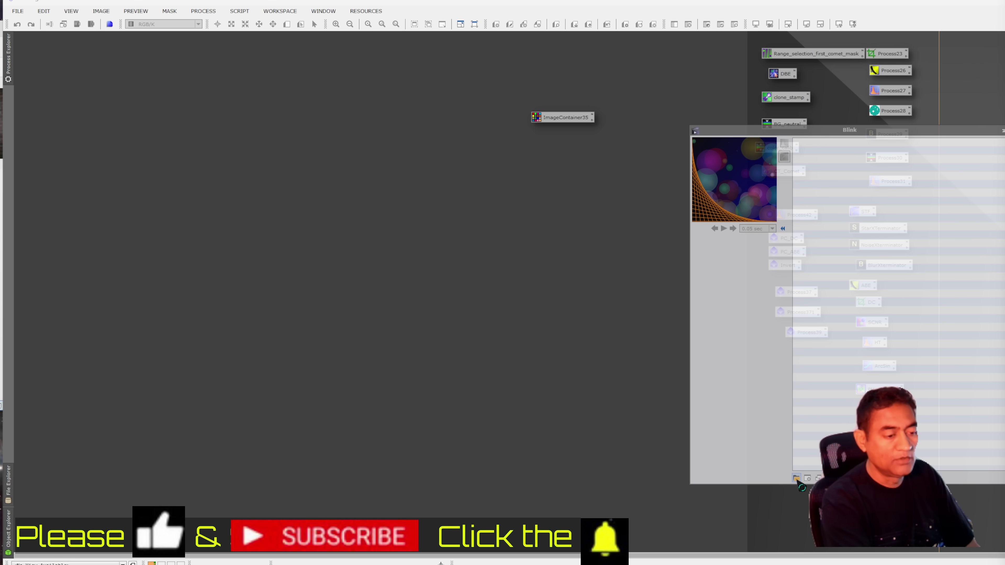
Load all denoised frames from the 1. NoiseX folder of 2025-11-22 Comet 3i Atlas into Blink.
left_click(796, 479)
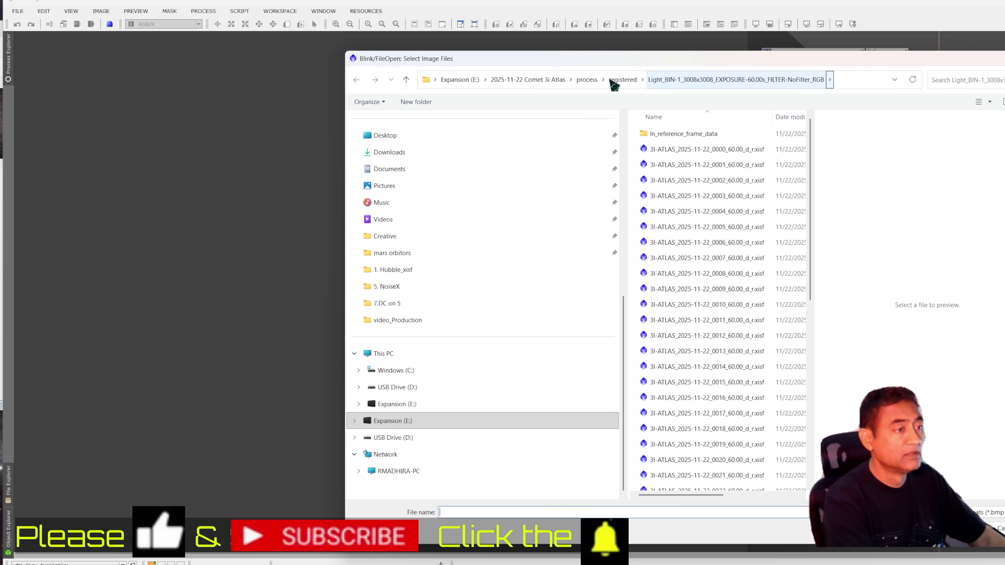
left_click(587, 80)
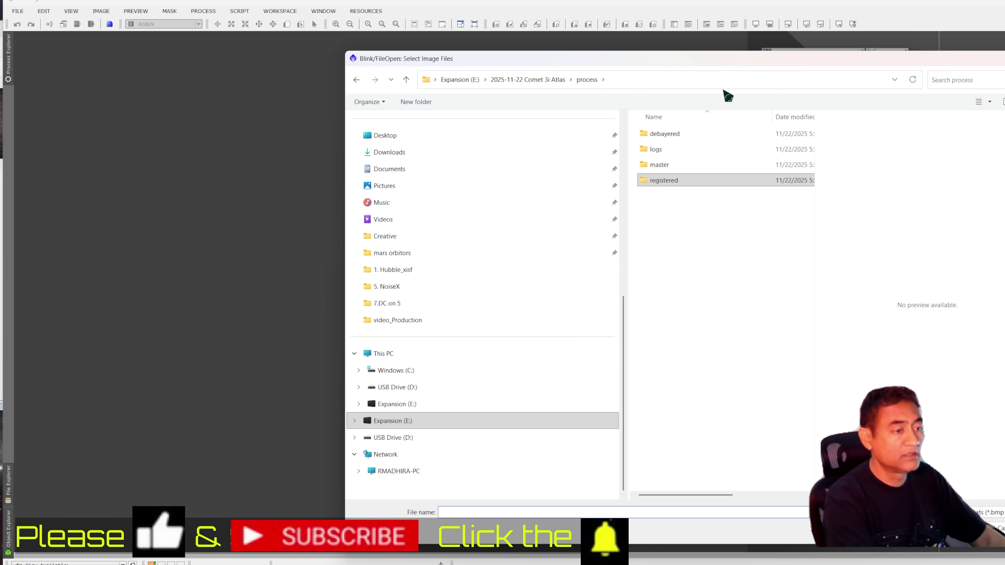
left_click(542, 80)
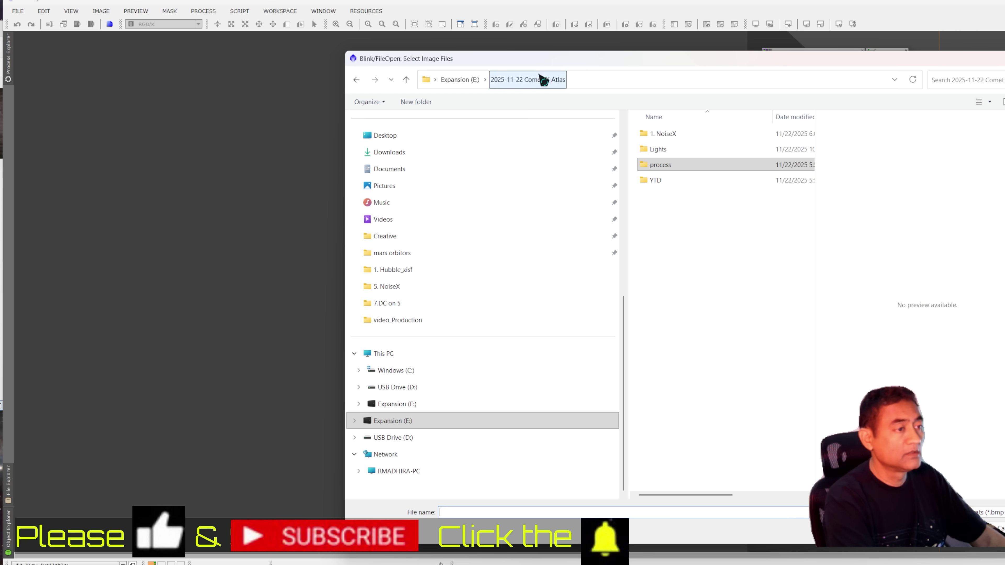
double_click(693, 138)
left_click(730, 226)
key("ctrl+a")
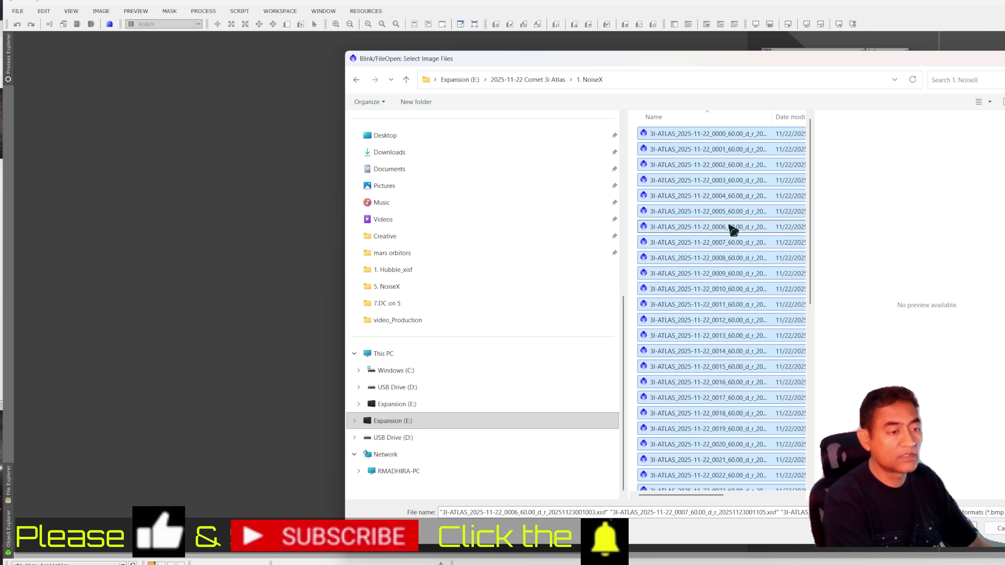
key("Return")
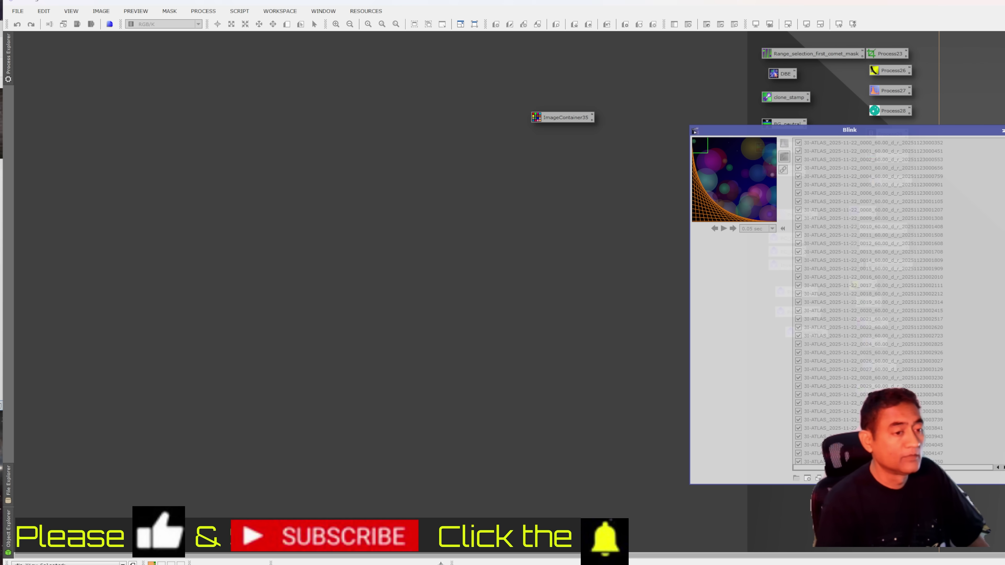
Play the denoised frames as an animation and examine the comet's motion in an enlarged BlinkScreen at 6:1.
left_click(723, 228)
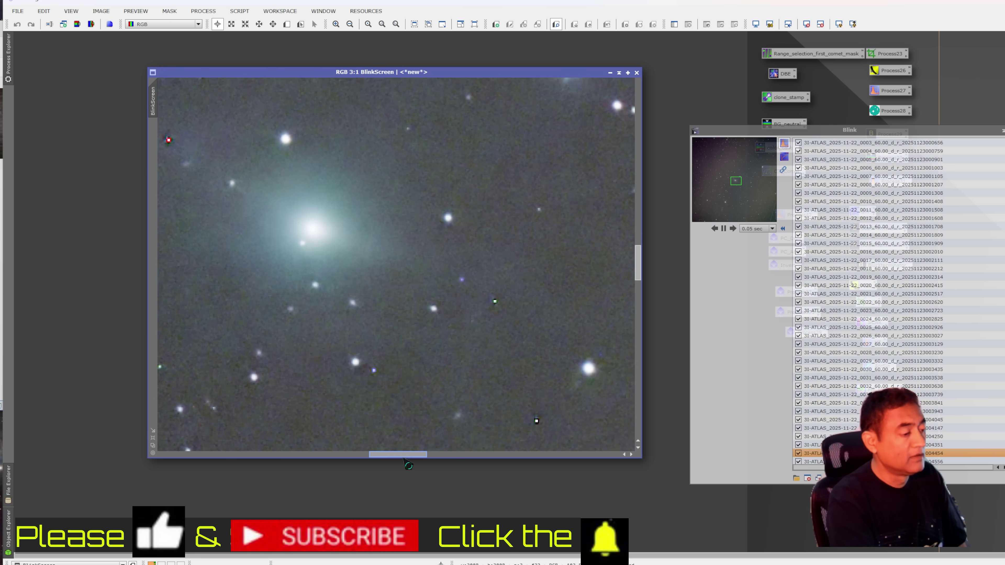
left_click_drag(406, 455, 398, 455)
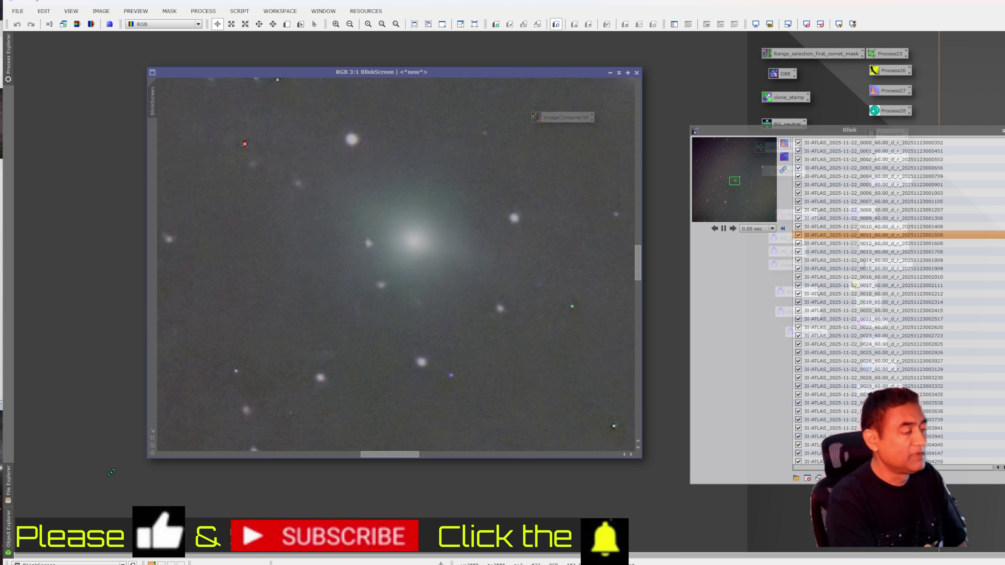
left_click_drag(148, 458, 12, 497)
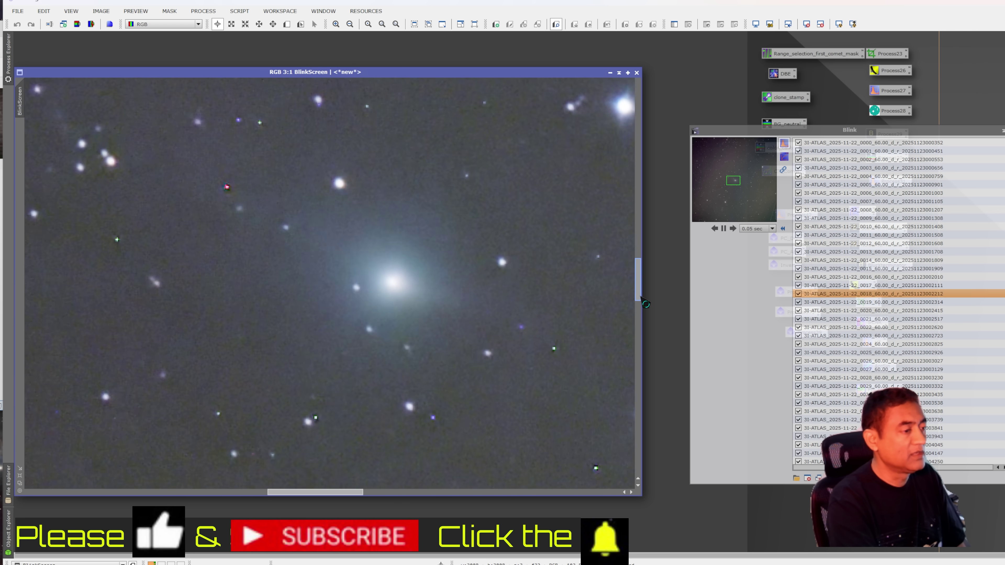
scroll(482, 317, "up", 1)
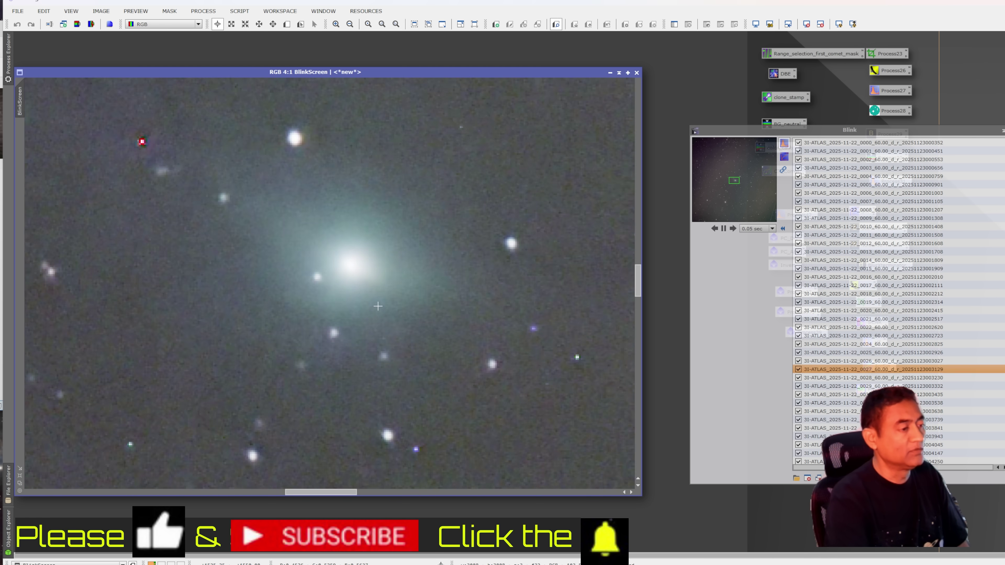
scroll(339, 336, "up", 1)
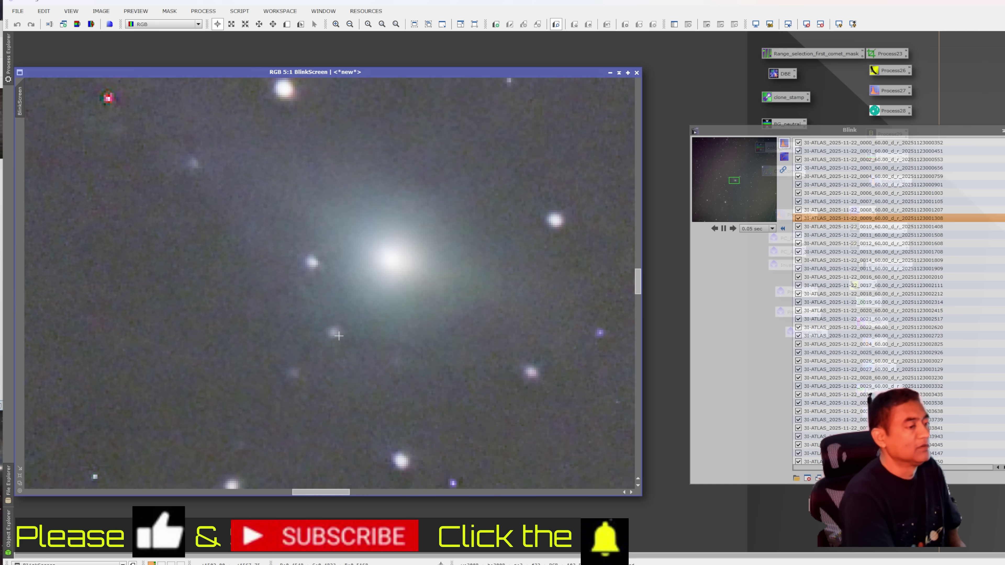
scroll(339, 336, "up", 1)
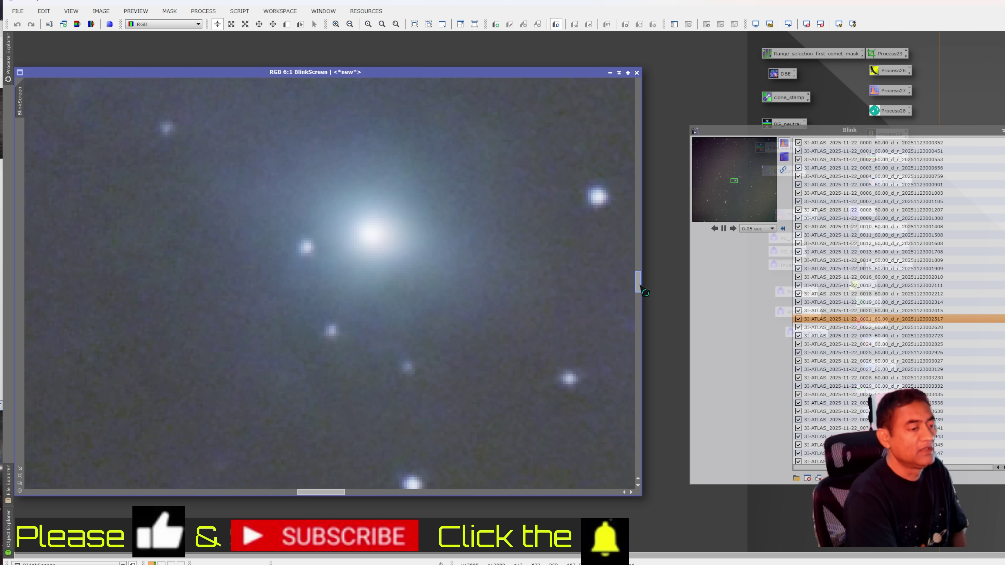
left_click_drag(639, 290, 643, 289)
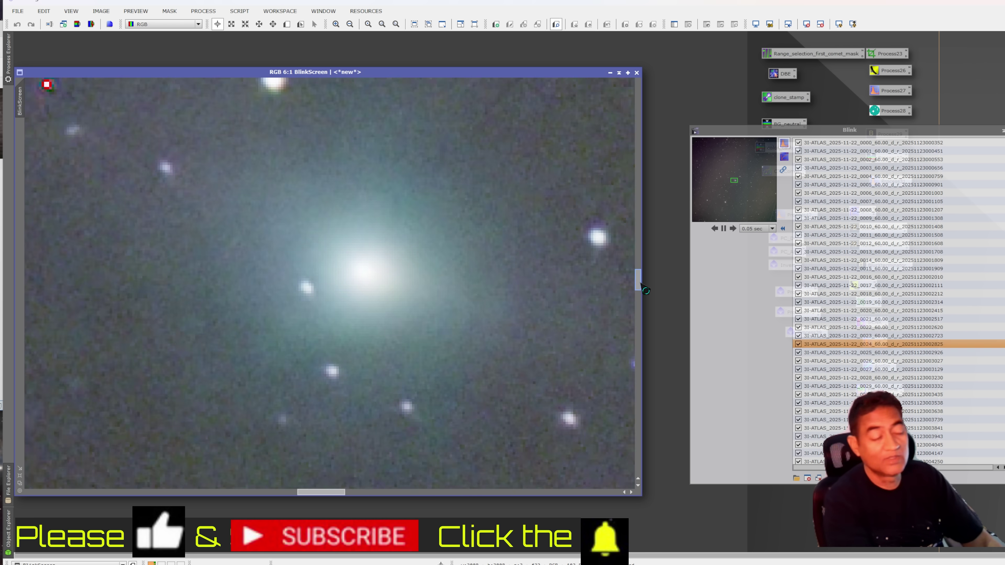
Stop the animation and compare the comet's core in unstretched frames 0013, 0021 and 0006 up close.
left_click(724, 229)
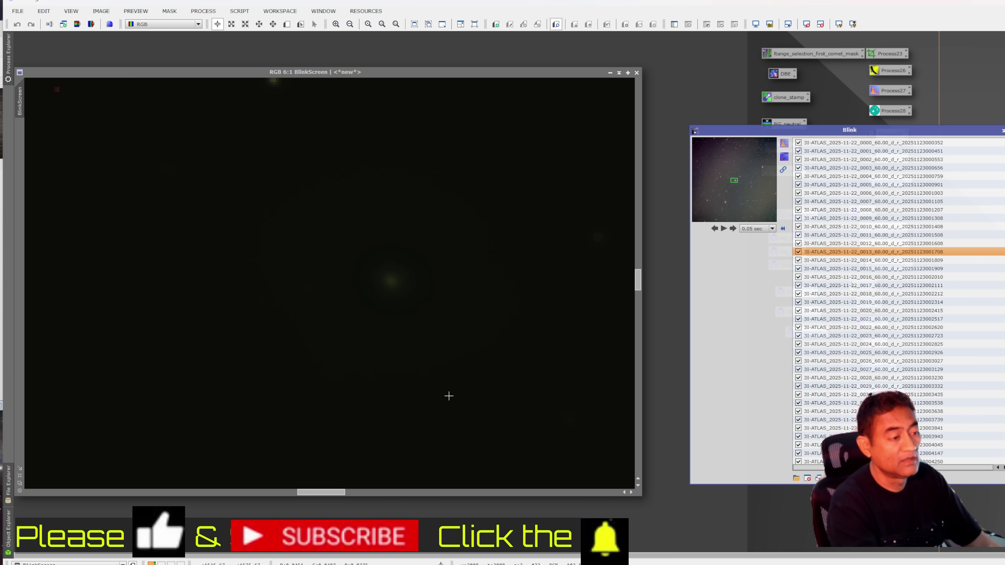
scroll(437, 328, "up", 2)
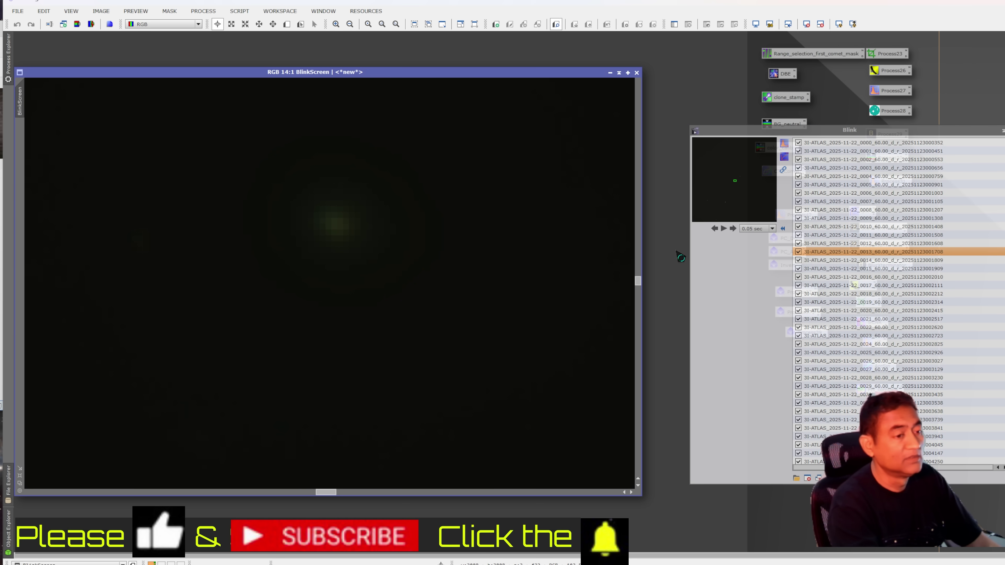
left_click(842, 319)
left_click(847, 193)
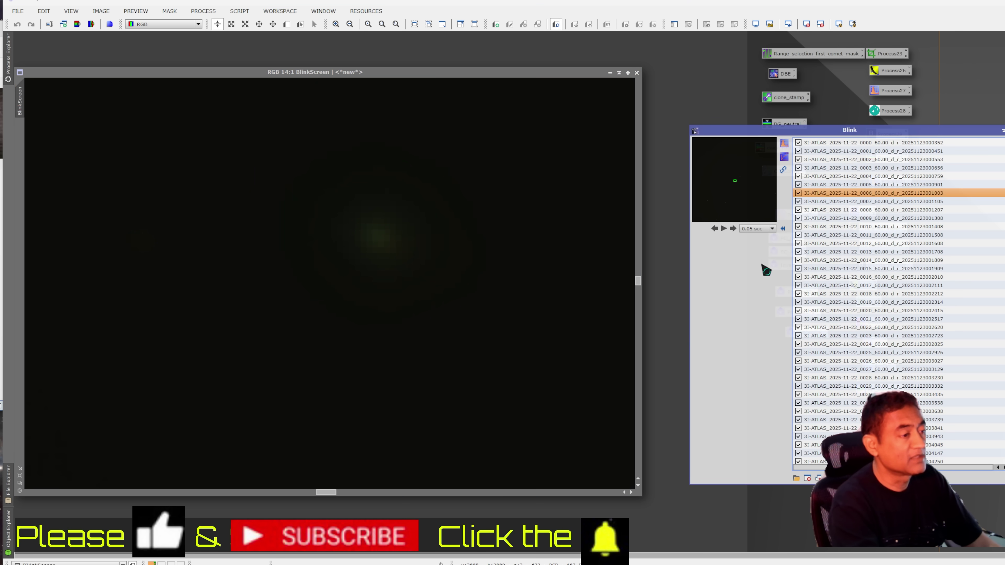
scroll(501, 238, "up", 2)
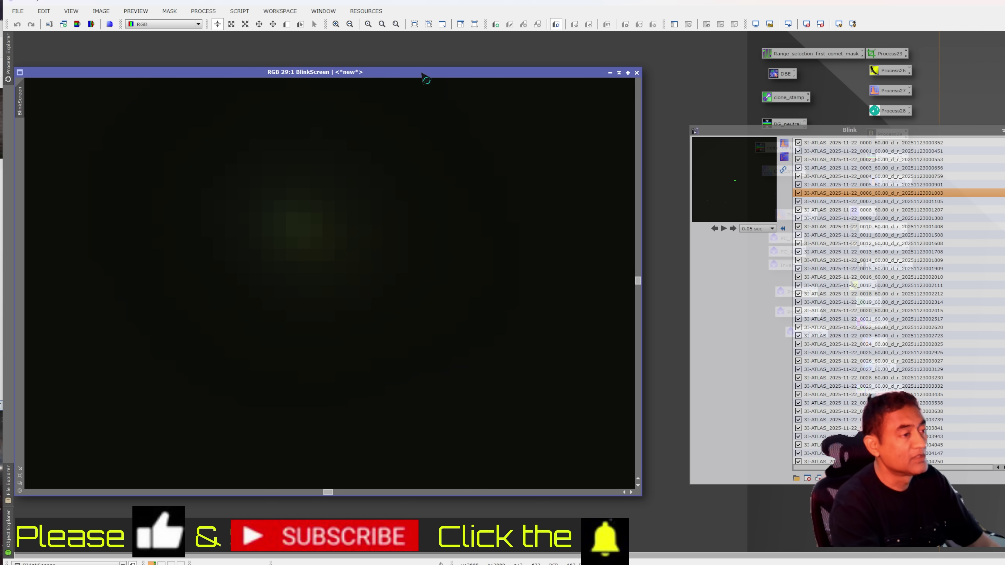
Play the unstretched denoised frames as an animation and examine the comet's core at magnifications up to 54:1.
left_click_drag(422, 74, 456, 64)
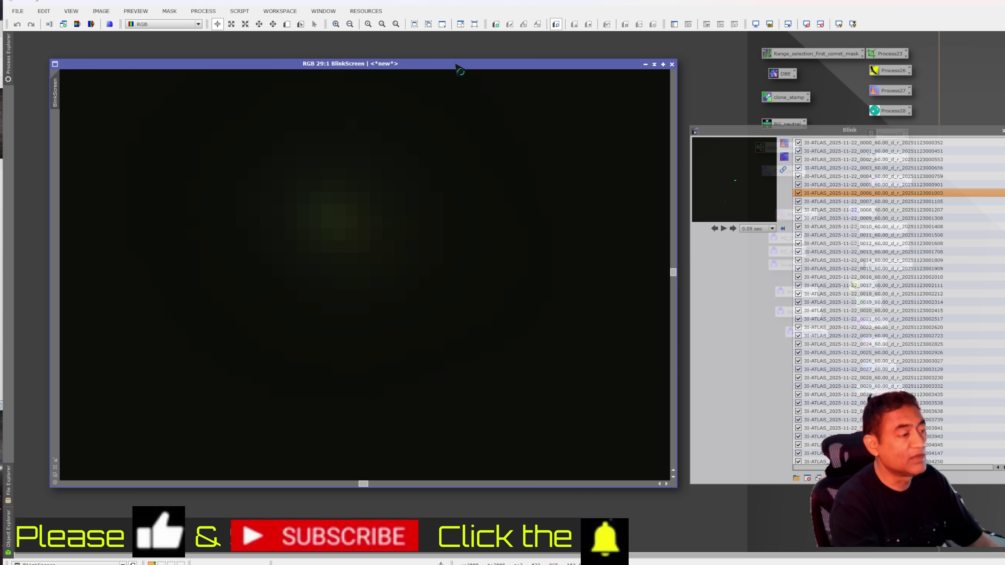
left_click(837, 143)
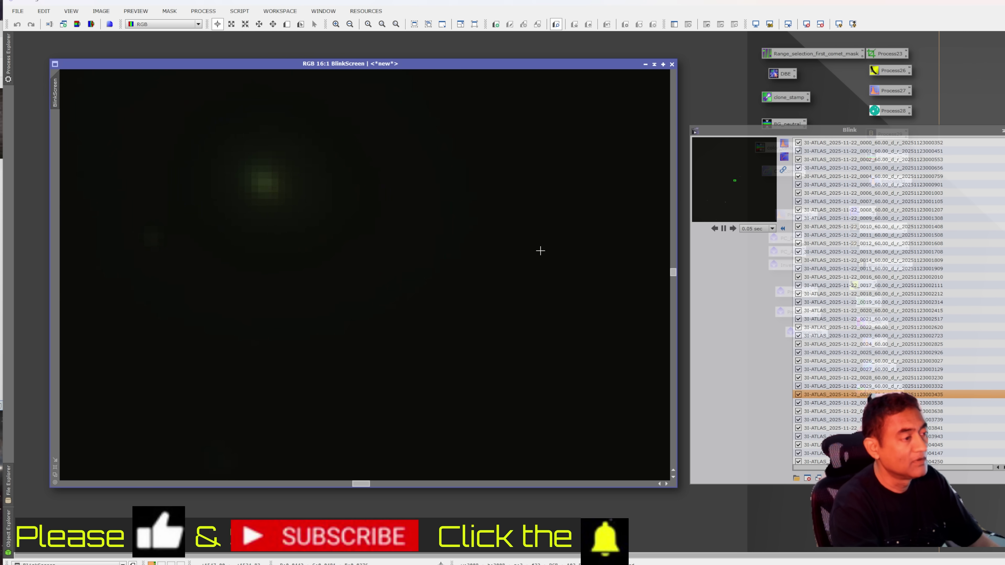
scroll(541, 251, "down", 1)
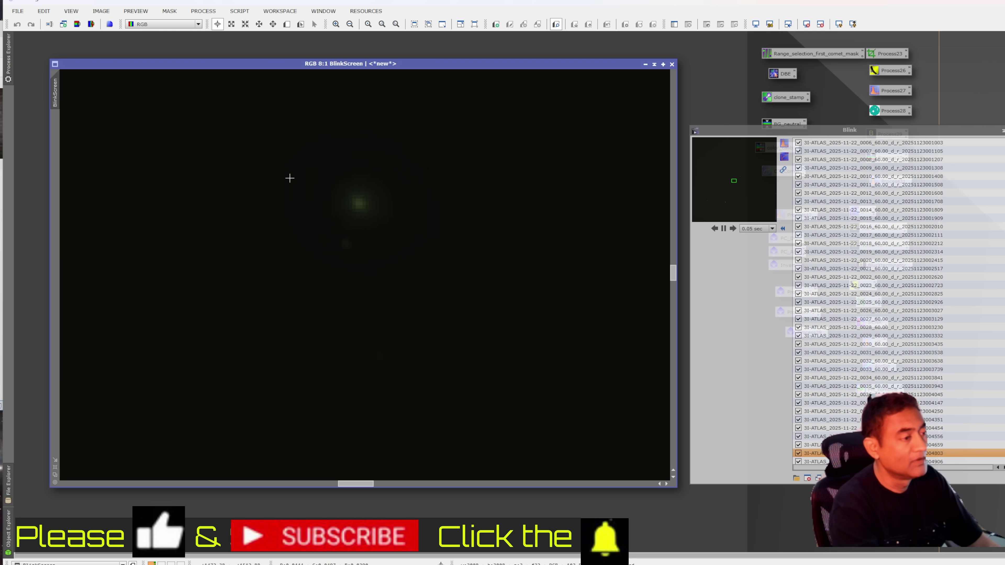
scroll(290, 178, "up", 2)
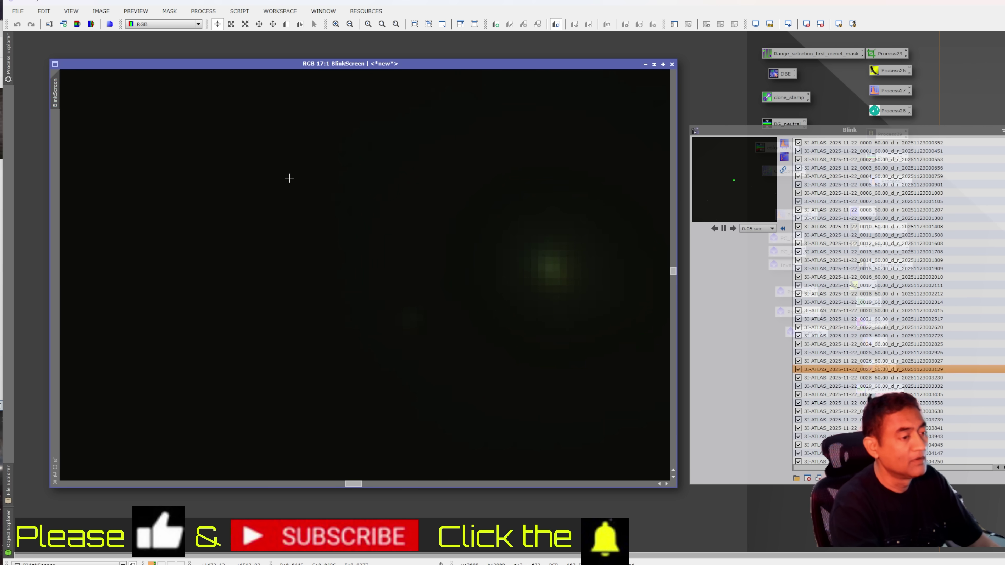
scroll(289, 178, "up", 1)
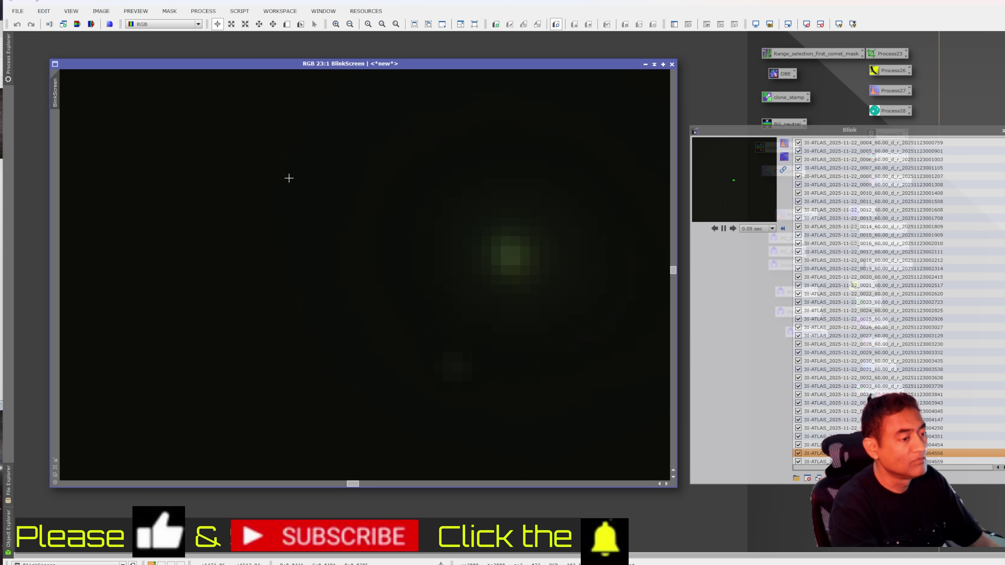
scroll(289, 178, "down", 2)
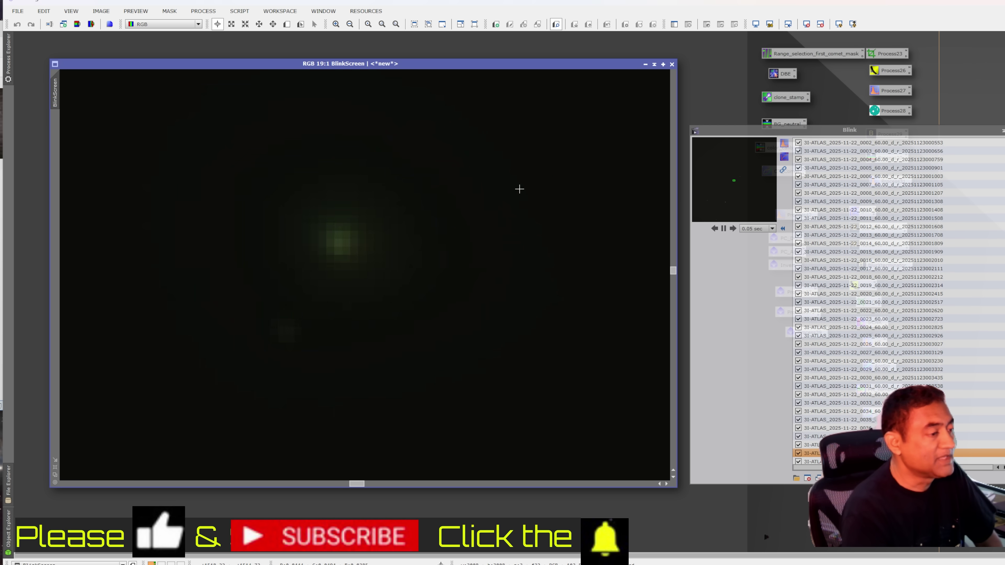
scroll(451, 219, "up", 6)
scroll(552, 259, "up", 5)
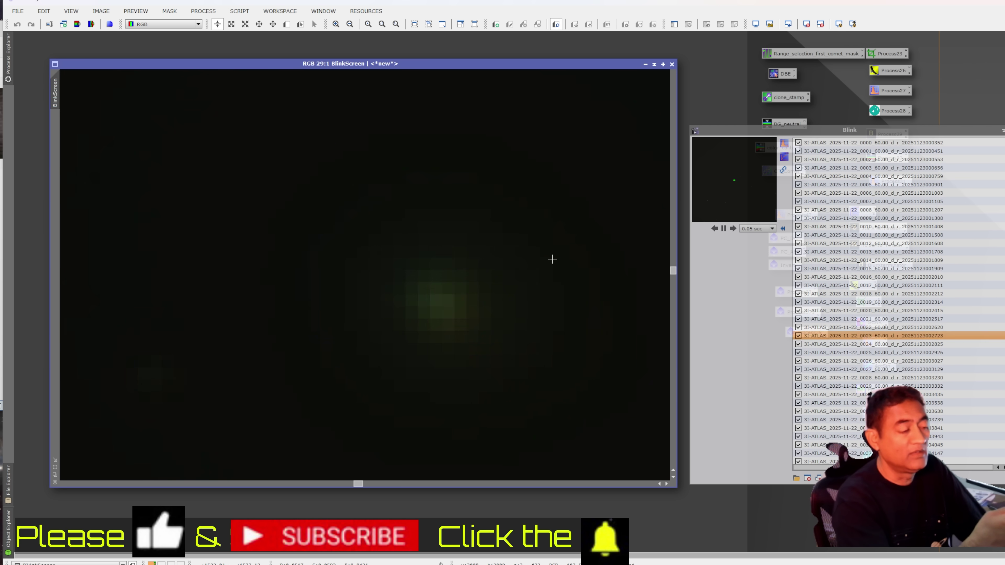
scroll(552, 259, "up", 6)
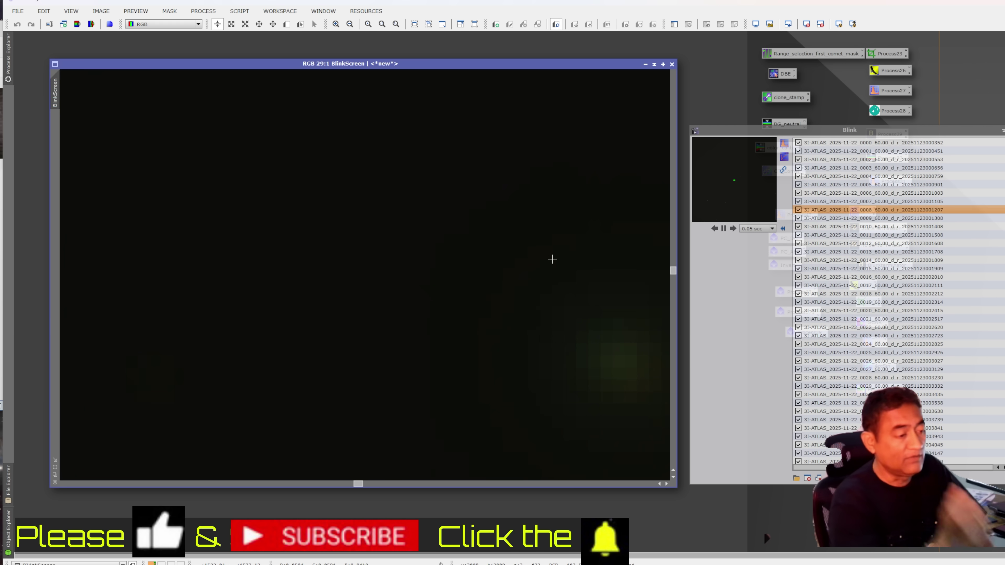
scroll(507, 254, "up", 5)
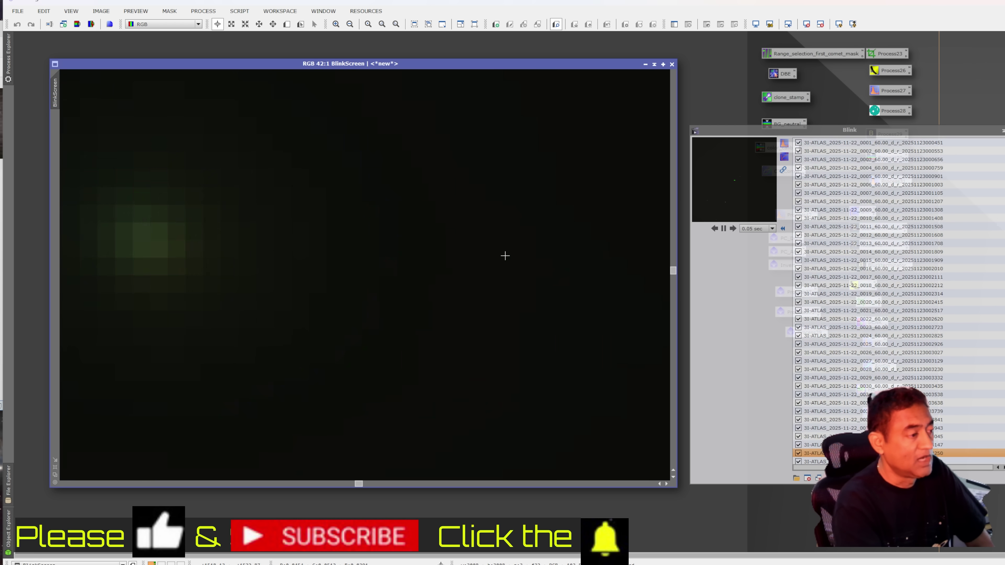
scroll(503, 259, "up", 2)
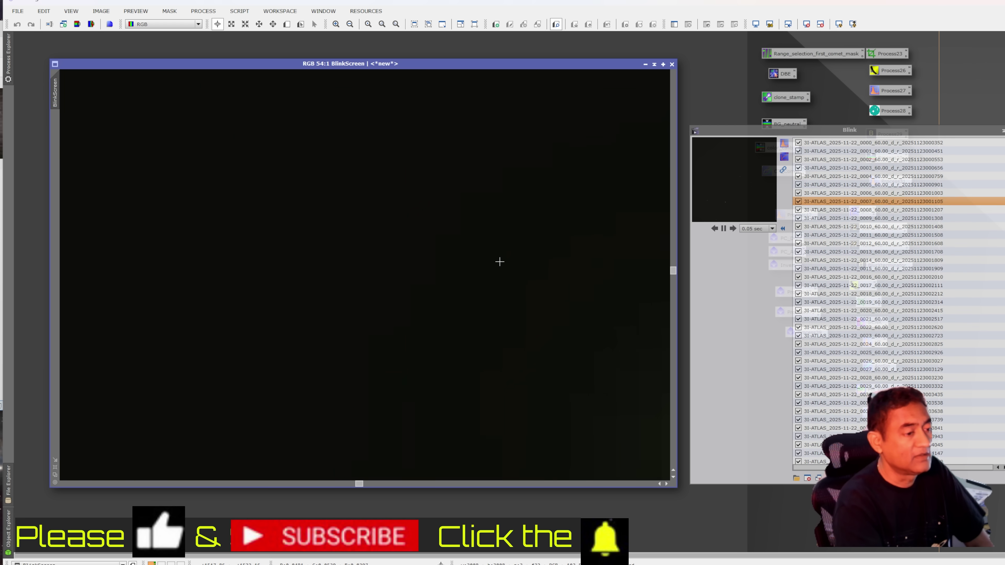
scroll(500, 261, "down", 1)
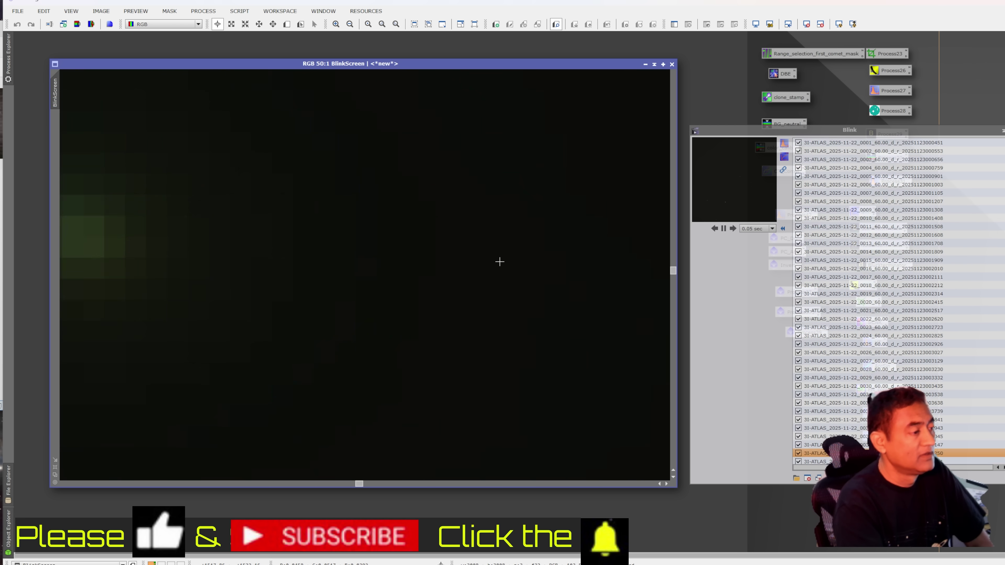
scroll(500, 262, "down", 1)
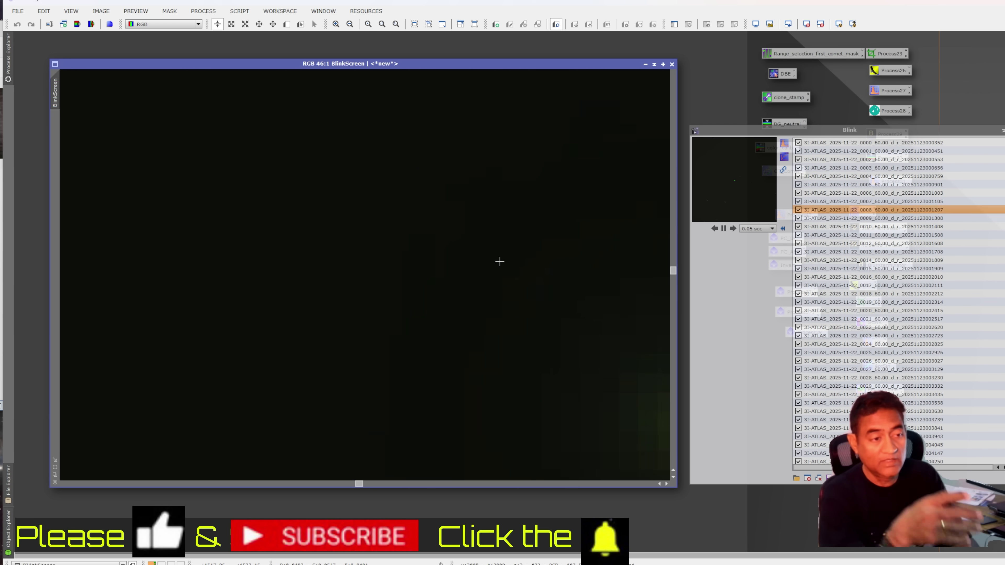
Stop the animation and apply the automatic stretch to the frames, showing the comet and its surrounding star field at 1:1.
left_click(724, 229)
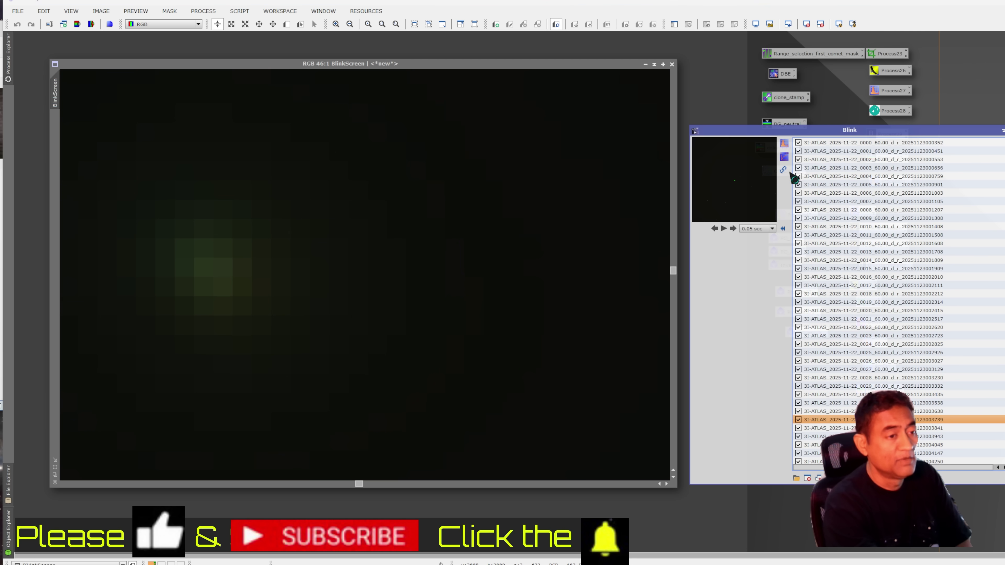
left_click(784, 143)
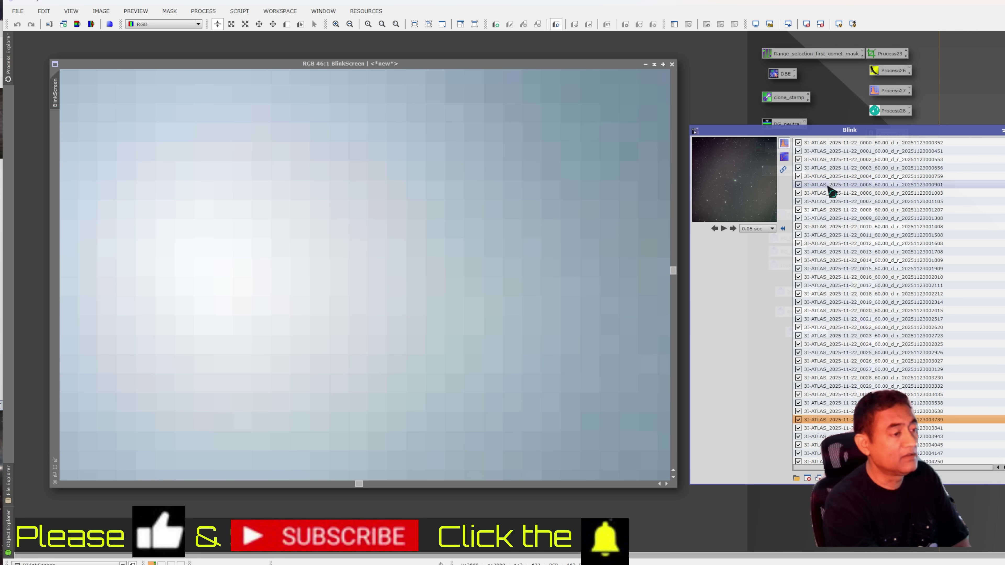
scroll(398, 260, "down", 10)
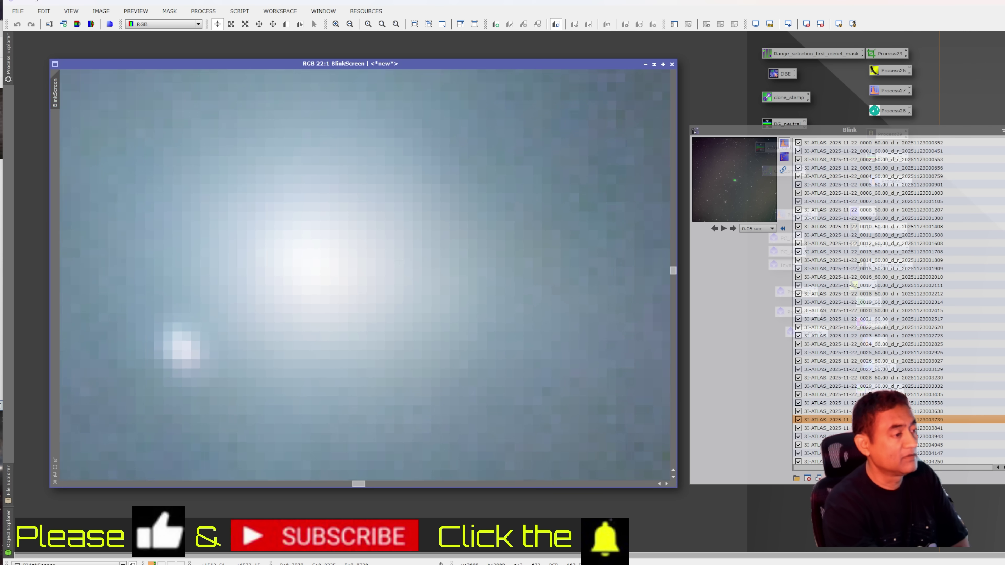
scroll(399, 261, "down", 6)
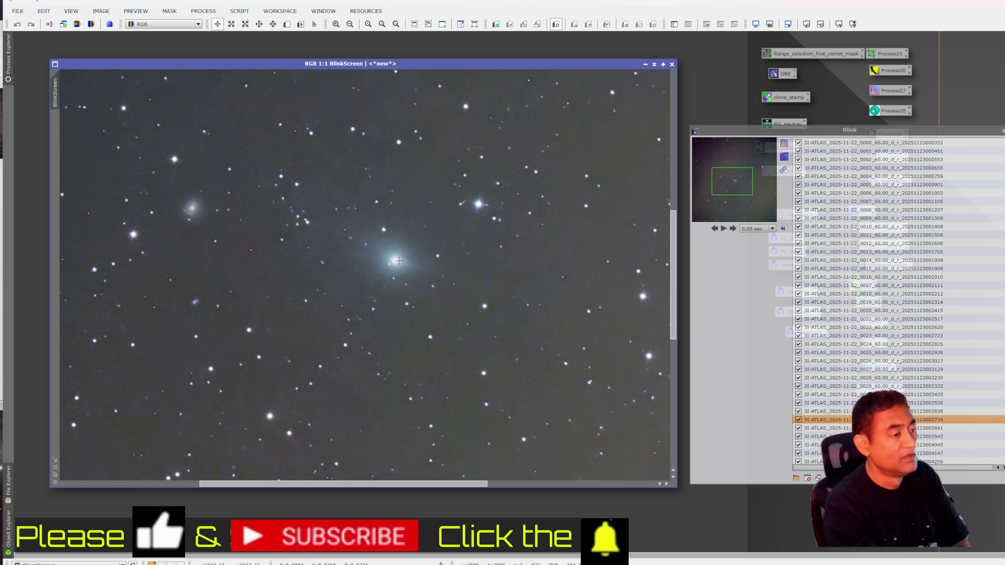
Play the stretched denoised frames as an animation and examine the comet's core and coma at 8:1.
scroll(399, 260, "up", 1)
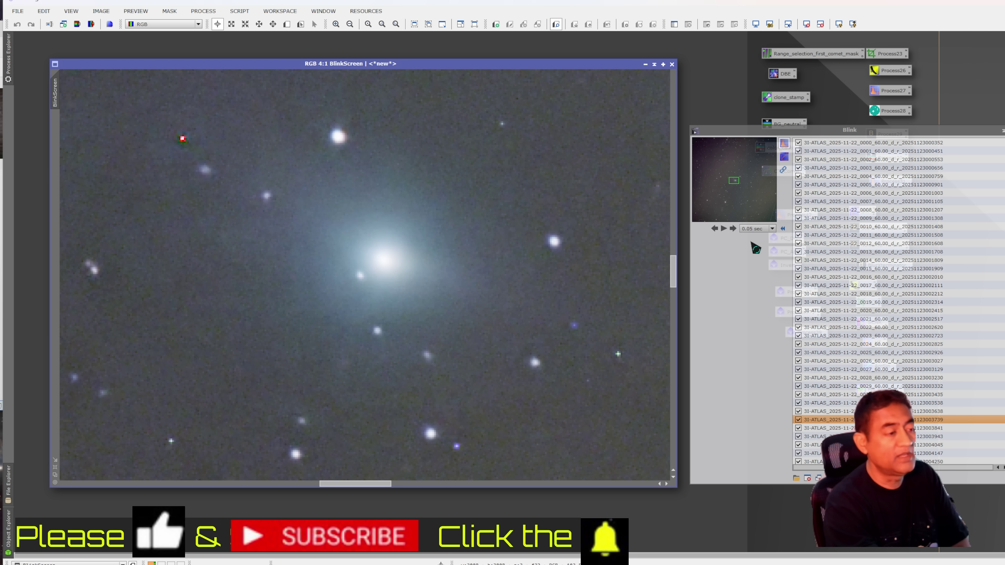
scroll(402, 255, "up", 3)
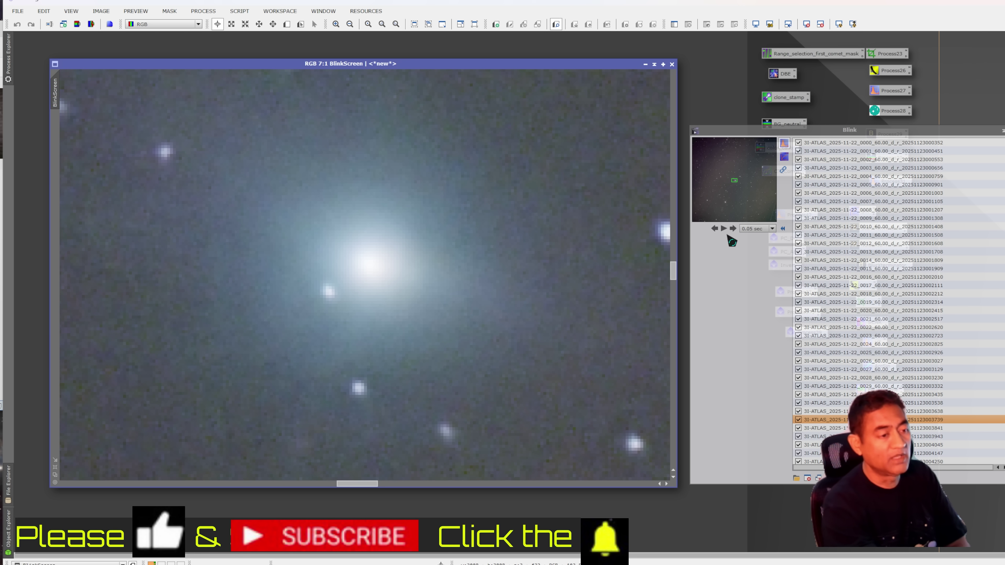
left_click(724, 229)
scroll(562, 255, "up", 1)
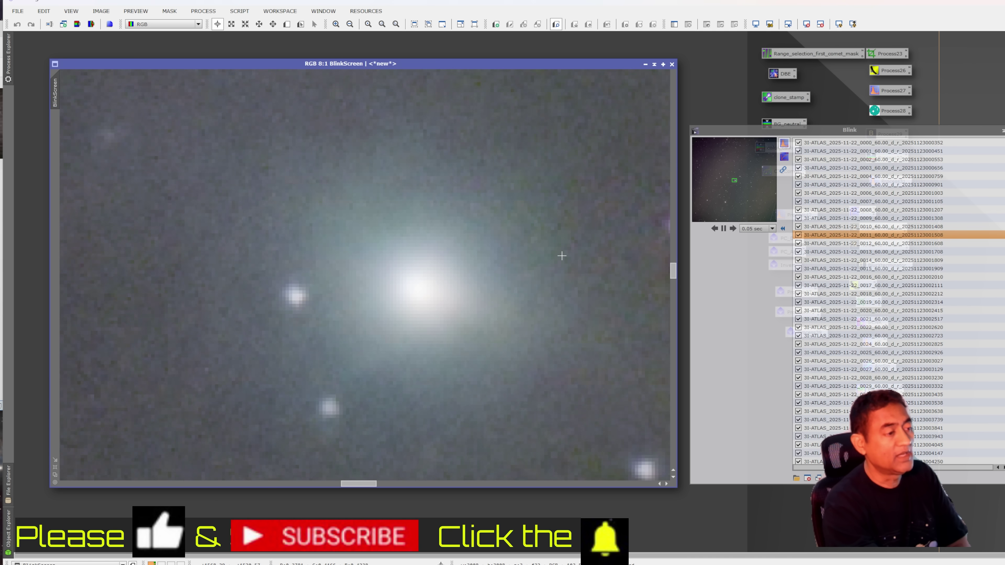